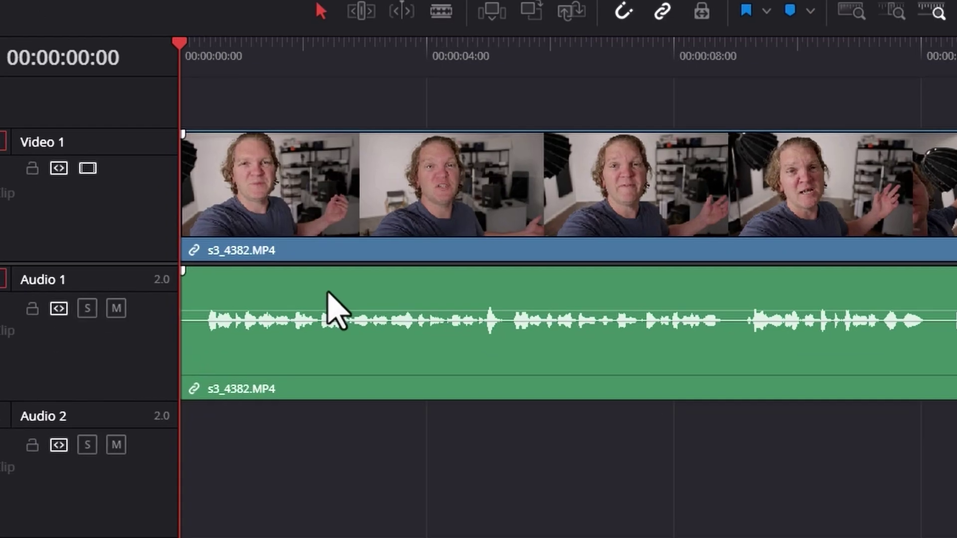
# Display the s3_4382.MP4 clip's audio channels individually and zoom the timeline out to fit.
pyautogui.rightClick(390, 374)
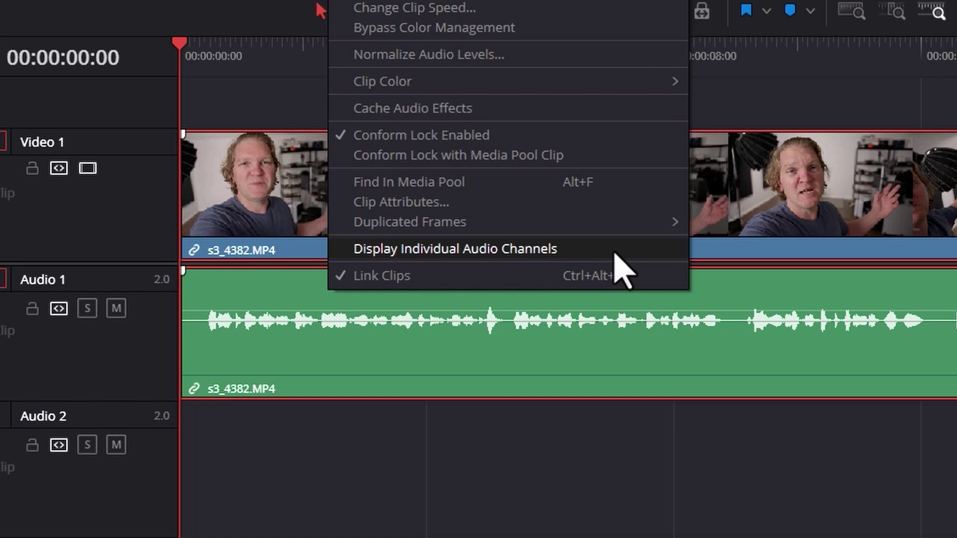
pyautogui.click(614, 253)
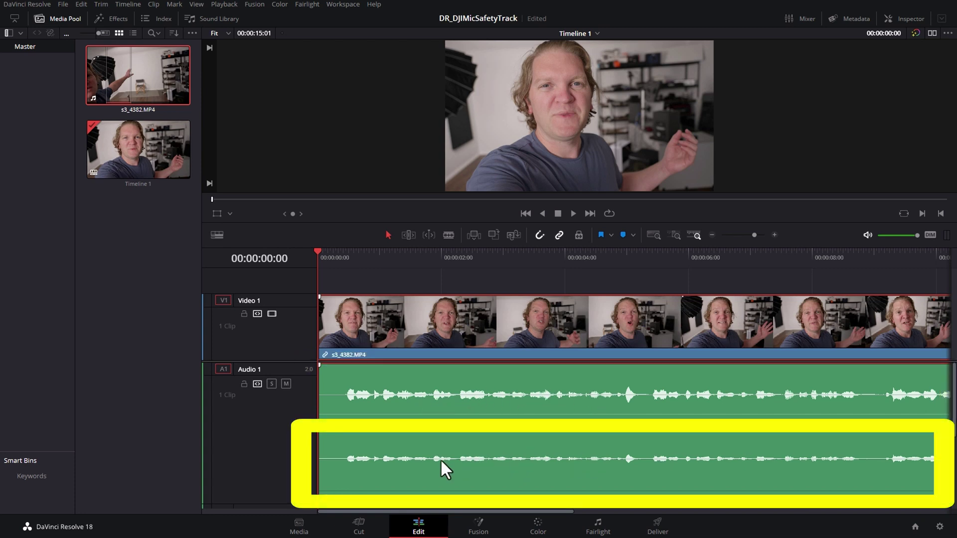
pyautogui.hotkey('ctrl', '-')
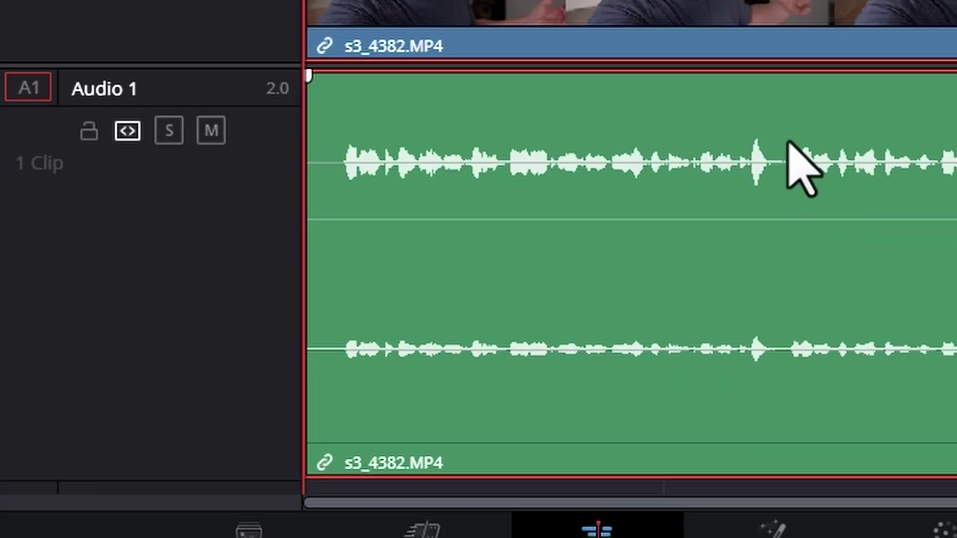
# Change the Audio 1 track type to Mono.
pyautogui.rightClick(242, 71)
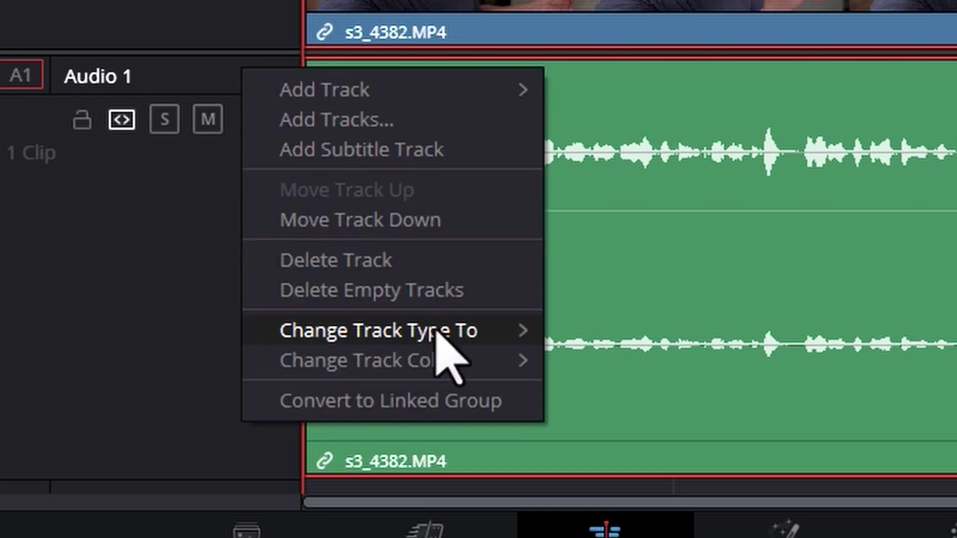
pyautogui.moveTo(455, 336)
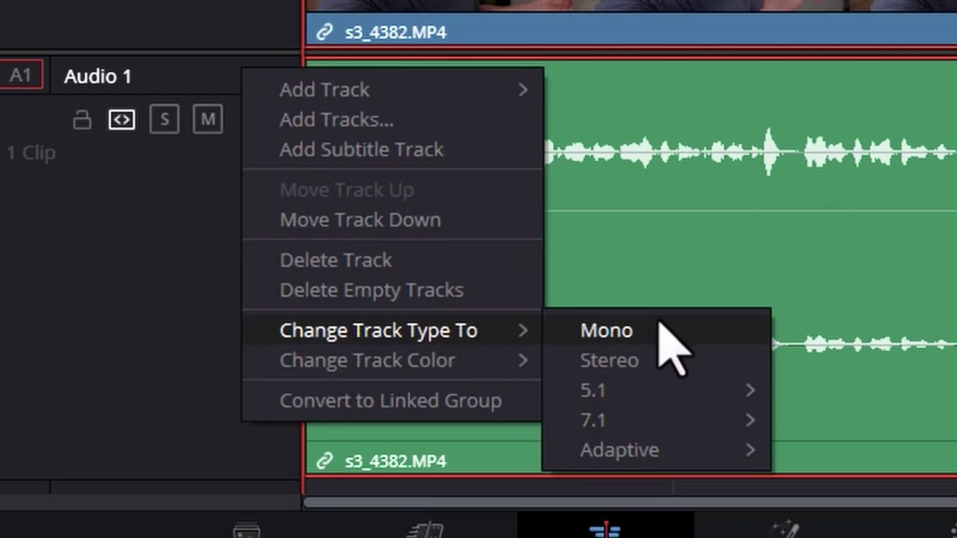
pyautogui.click(661, 332)
# Show the audio mixer, play the timeline from 00:00:01:09, and load s3_4382.MP4 in the viewer.
pyautogui.click(361, 257)
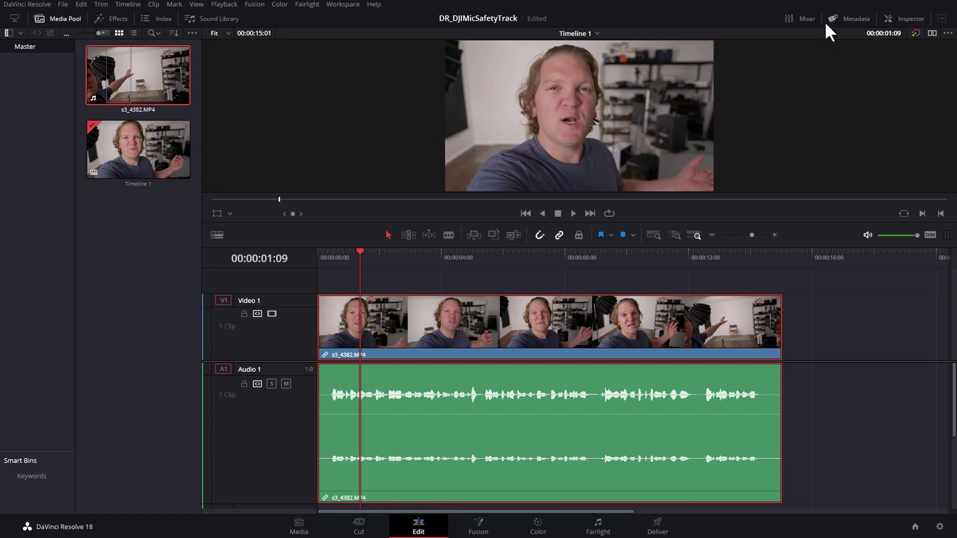
pyautogui.click(797, 19)
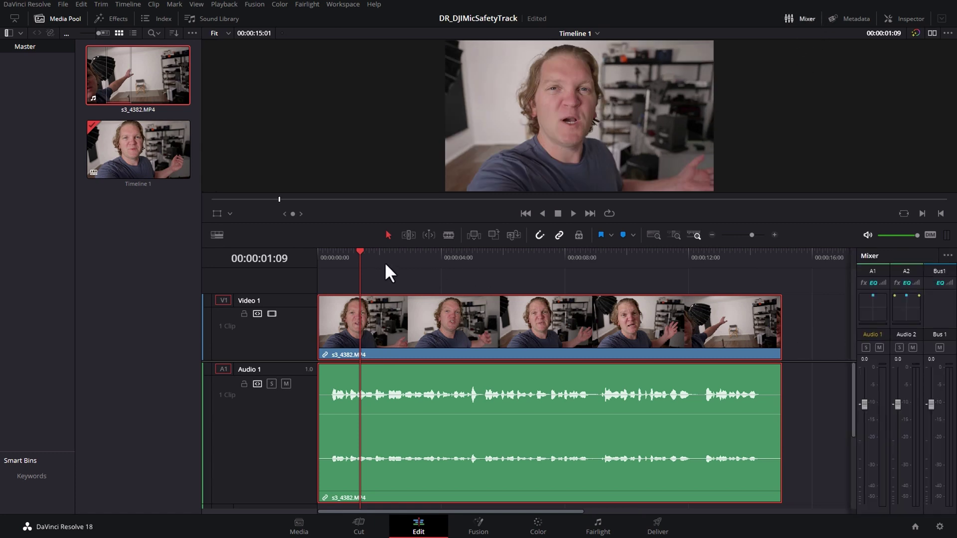
pyautogui.press('space')
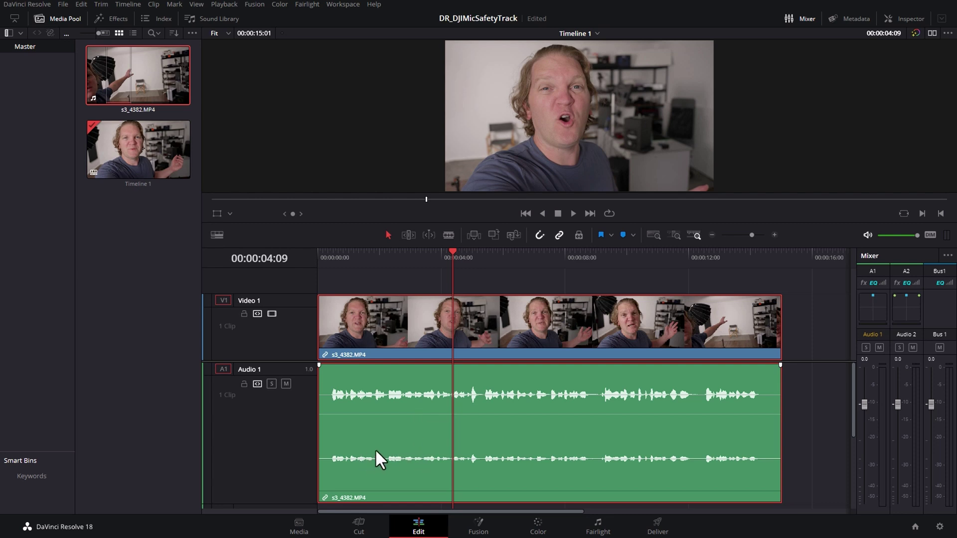
pyautogui.scroll(-3, 405, 389)
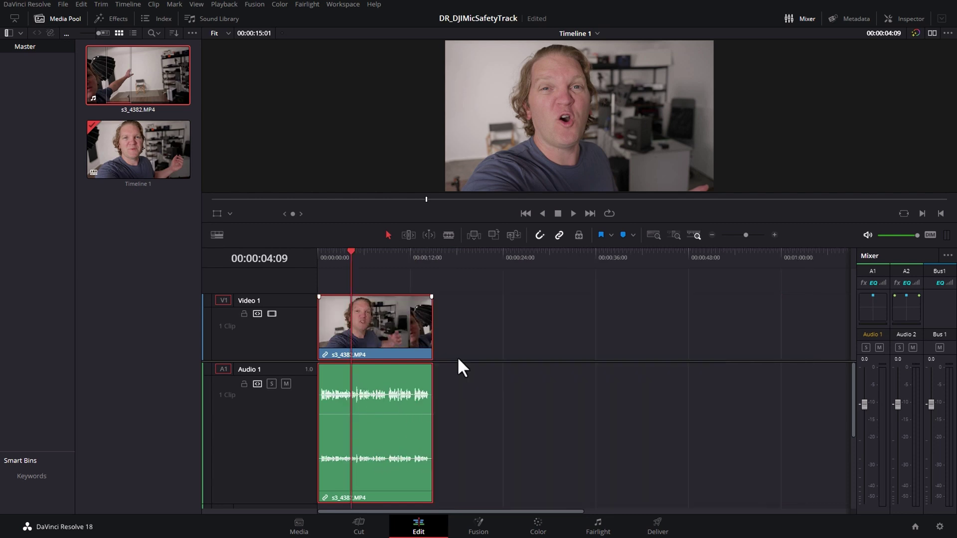
pyautogui.click(146, 76)
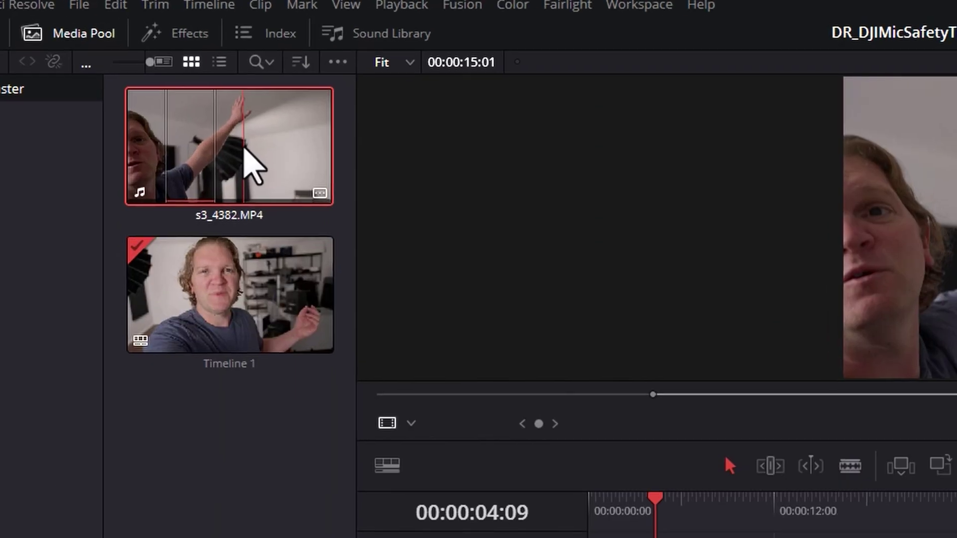
# In s3_4382.MP4's Clip Attributes, set audio Format to Mono with Source Channel Embedded Channel 2.
pyautogui.rightClick(244, 148)
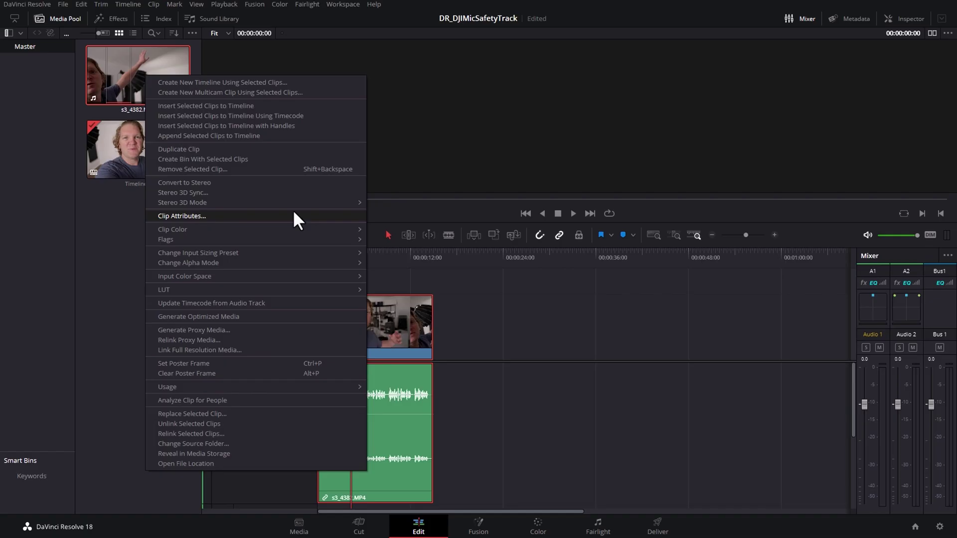
pyautogui.click(541, 426)
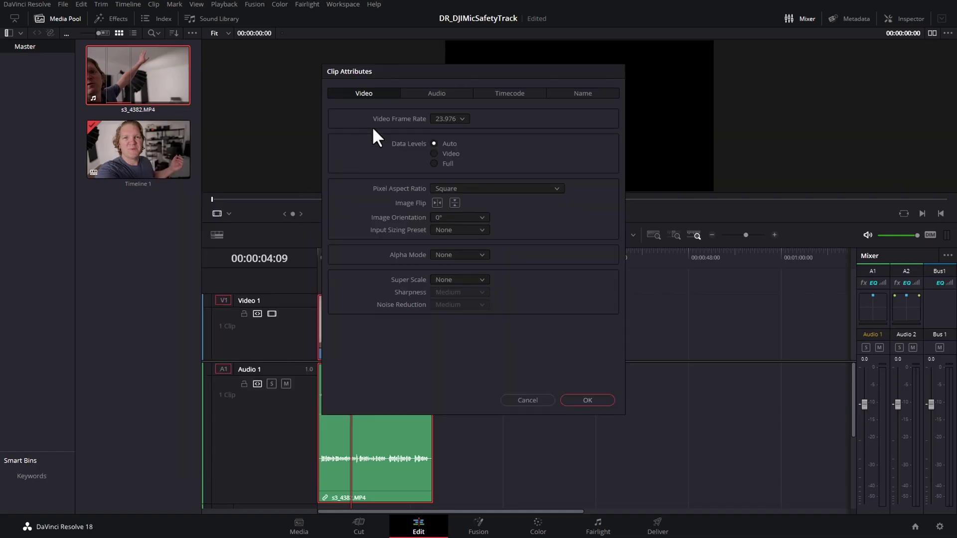
pyautogui.click(419, 93)
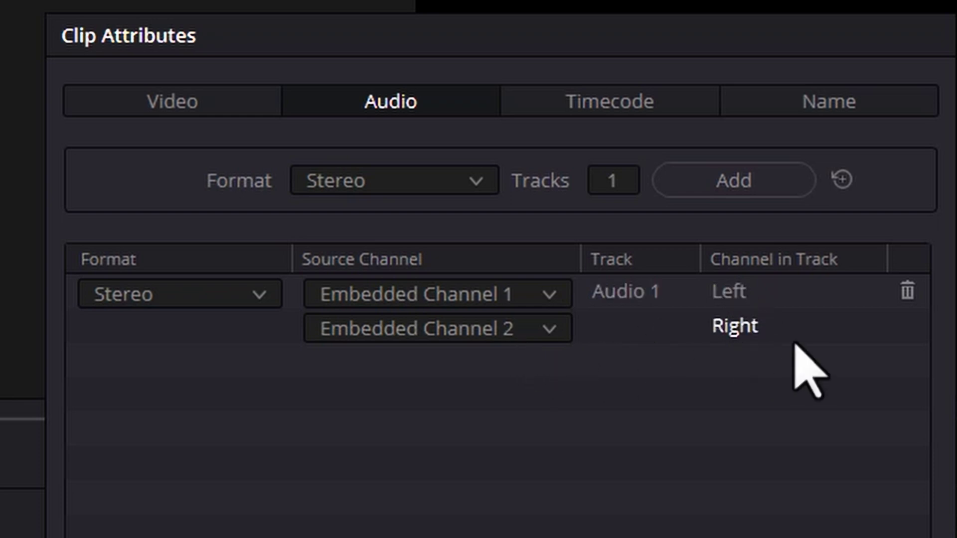
pyautogui.click(259, 294)
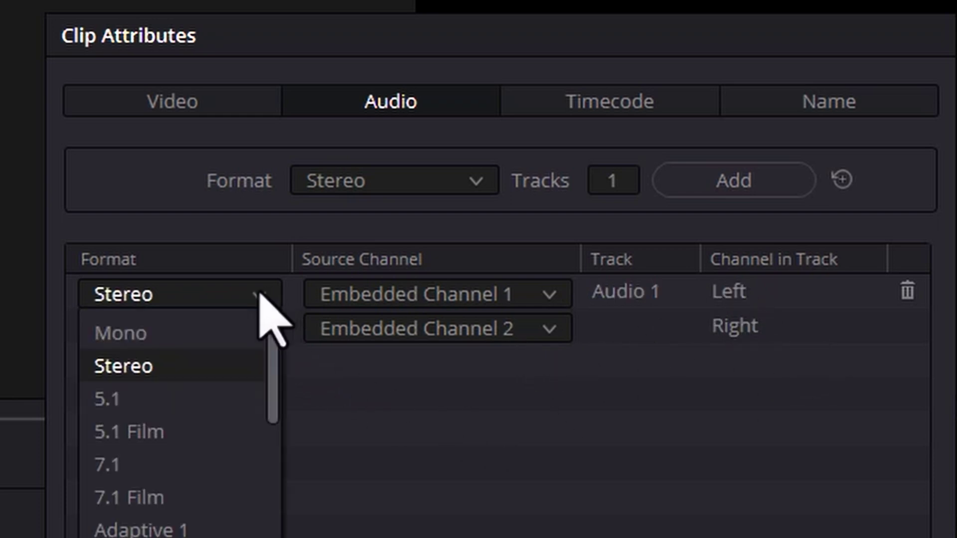
pyautogui.click(133, 343)
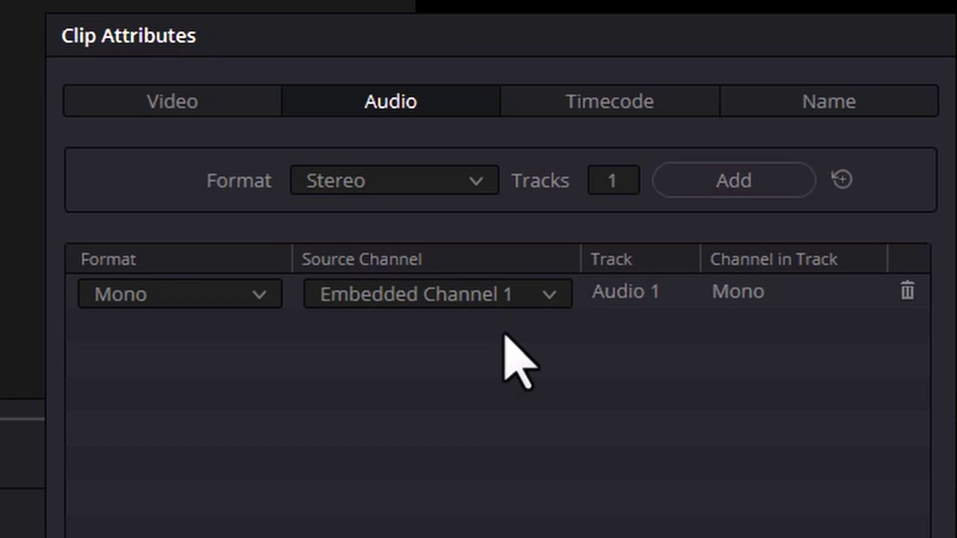
pyautogui.click(550, 298)
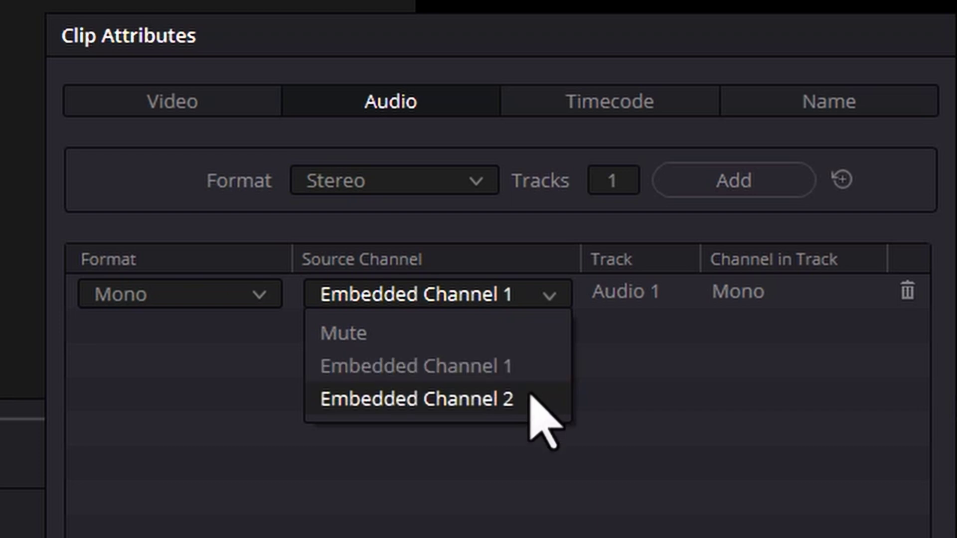
pyautogui.click(504, 399)
pyautogui.click(595, 399)
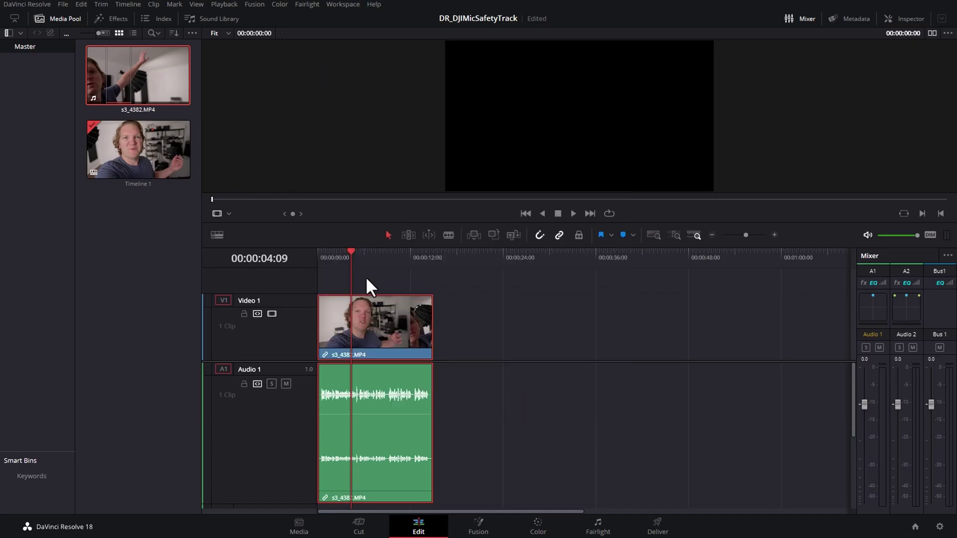
# Play from about 00:00:03:02, then add another s3_4382.MP4 after the first clip and replay.
pyautogui.click(340, 252)
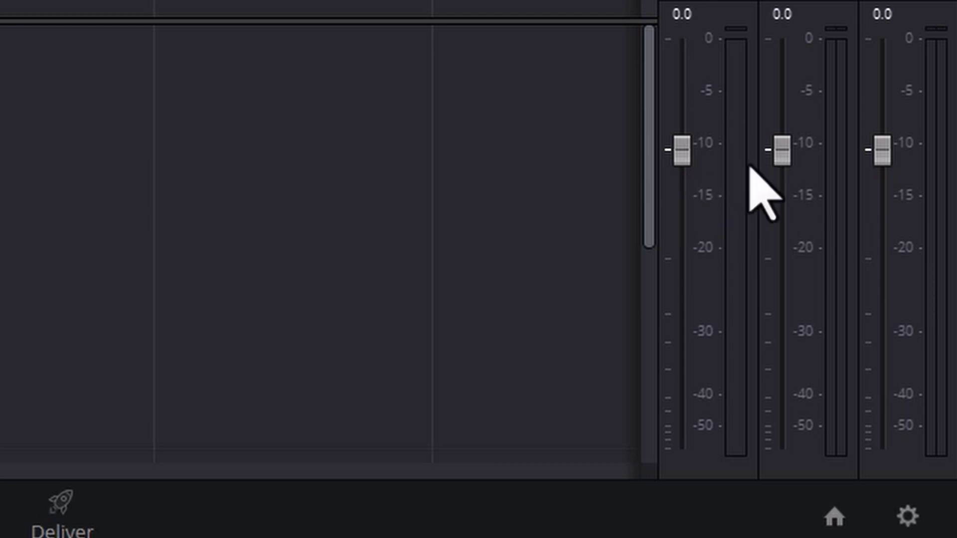
pyautogui.press('space')
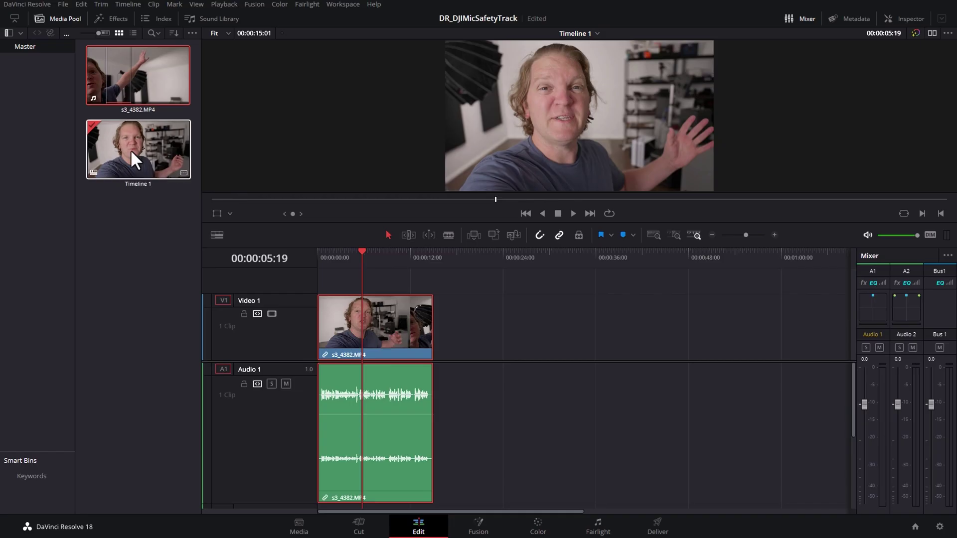
pyautogui.moveTo(122, 82); pyautogui.dragTo(486, 327)
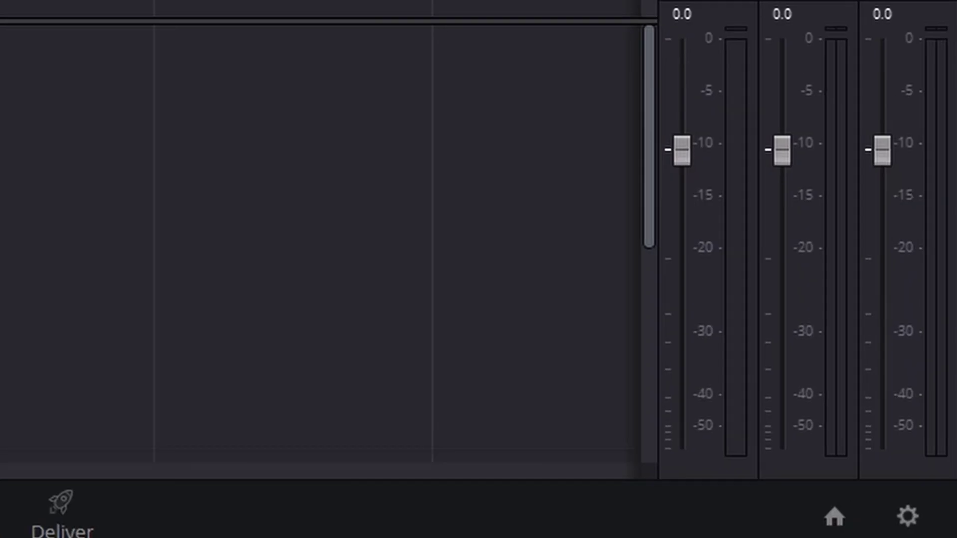
pyautogui.press('space')
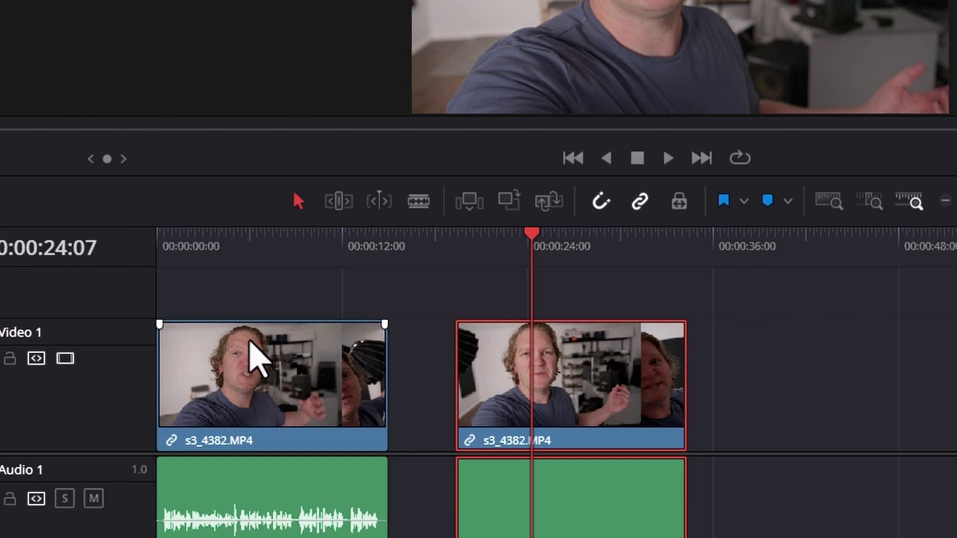
# Set the first timeline clip's audio attributes to Mono, sourced from Embedded Channel 2.
pyautogui.rightClick(256, 358)
pyautogui.click(431, 344)
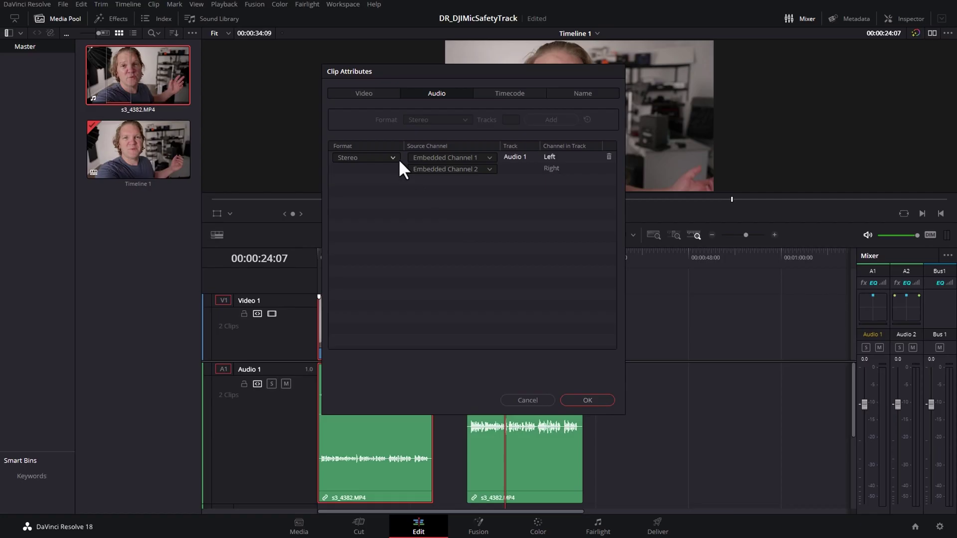
pyautogui.click(393, 158)
pyautogui.click(375, 170)
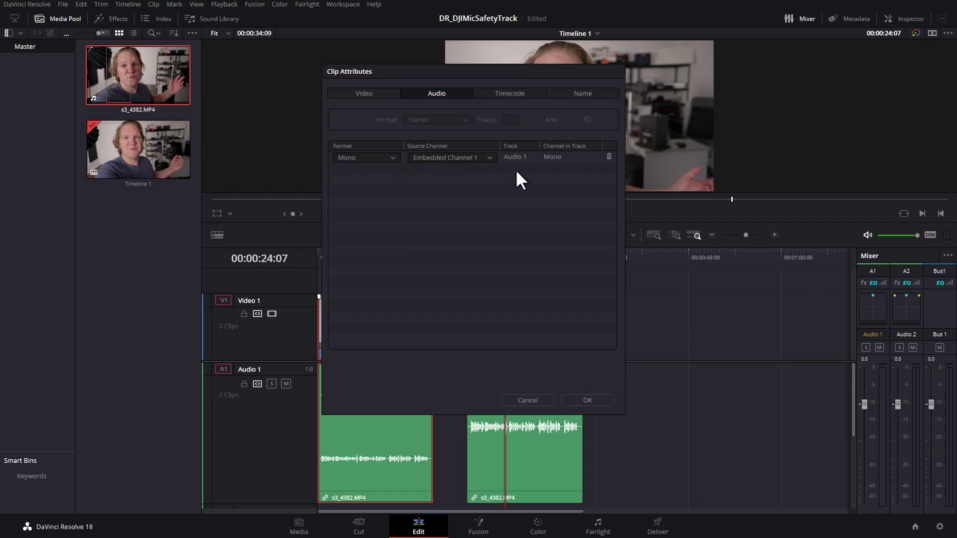
pyautogui.click(489, 157)
pyautogui.click(483, 194)
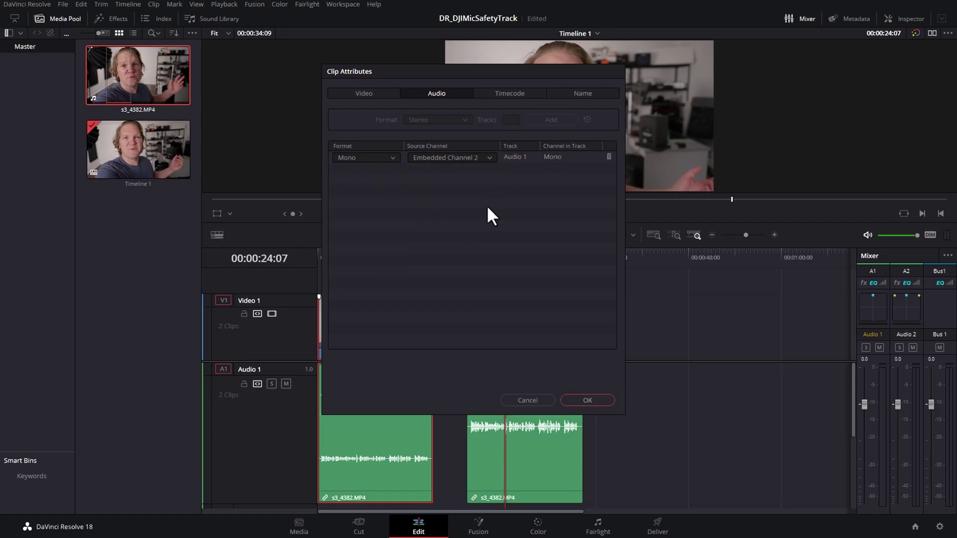
pyautogui.click(593, 401)
# Play the first clip from about 00:00:04:09, then compare it with the second clip.
pyautogui.click(350, 259)
pyautogui.press('space')
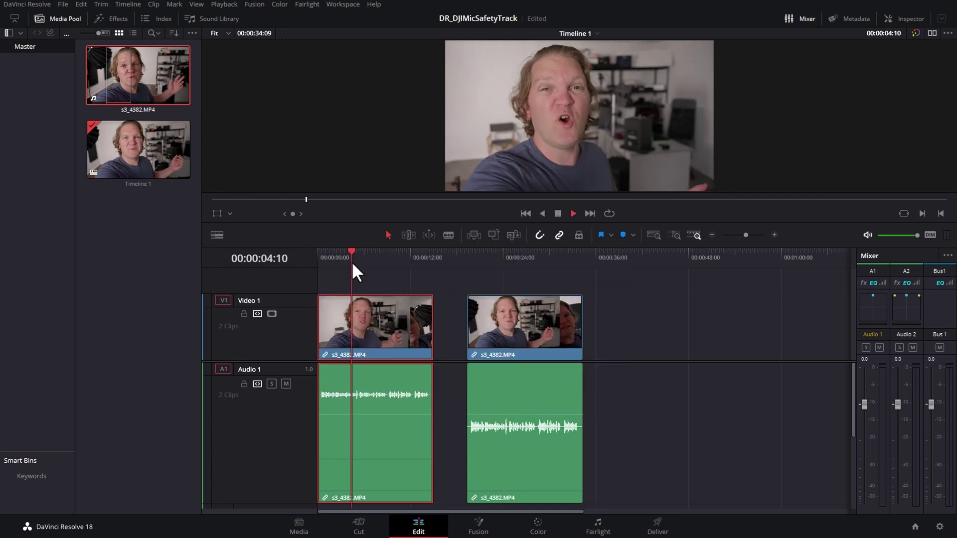
pyautogui.click(501, 255)
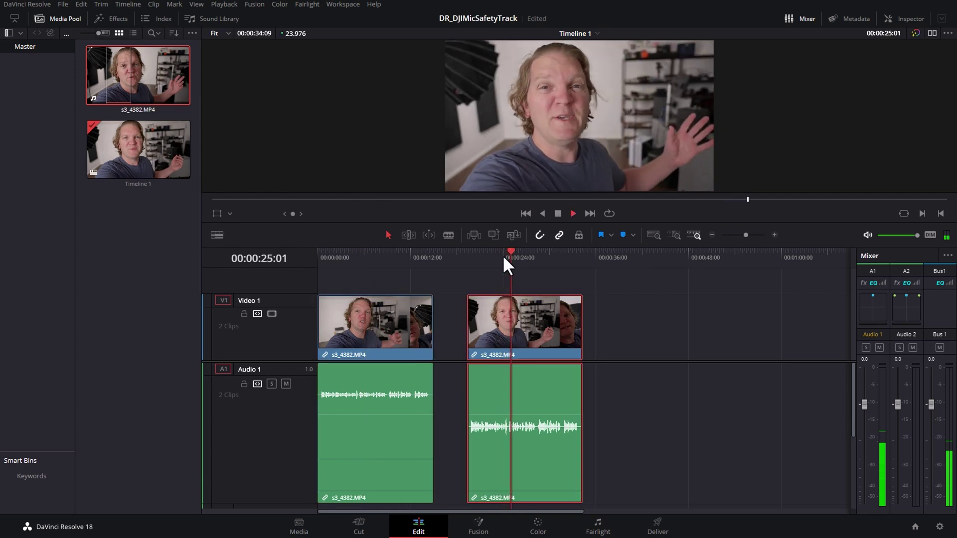
pyautogui.press('space')
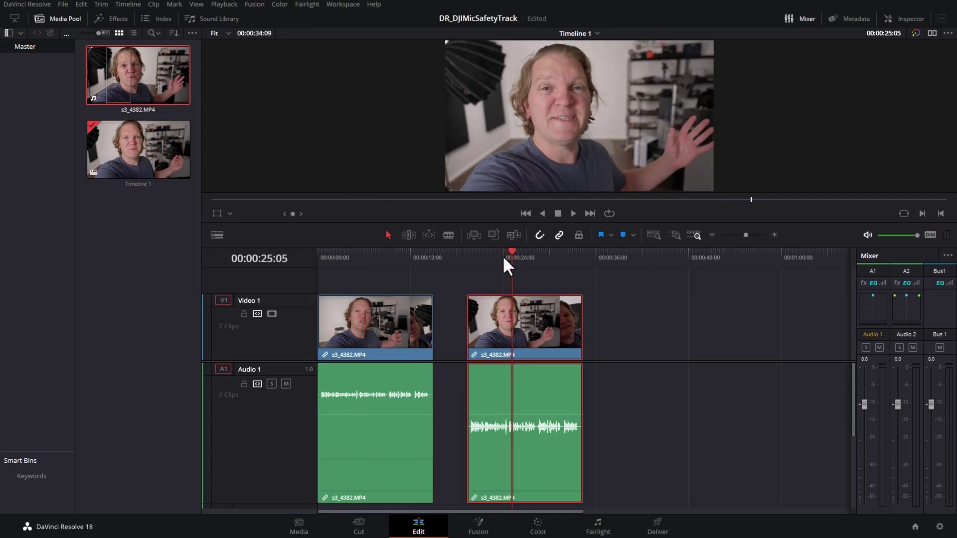
pyautogui.click(465, 273)
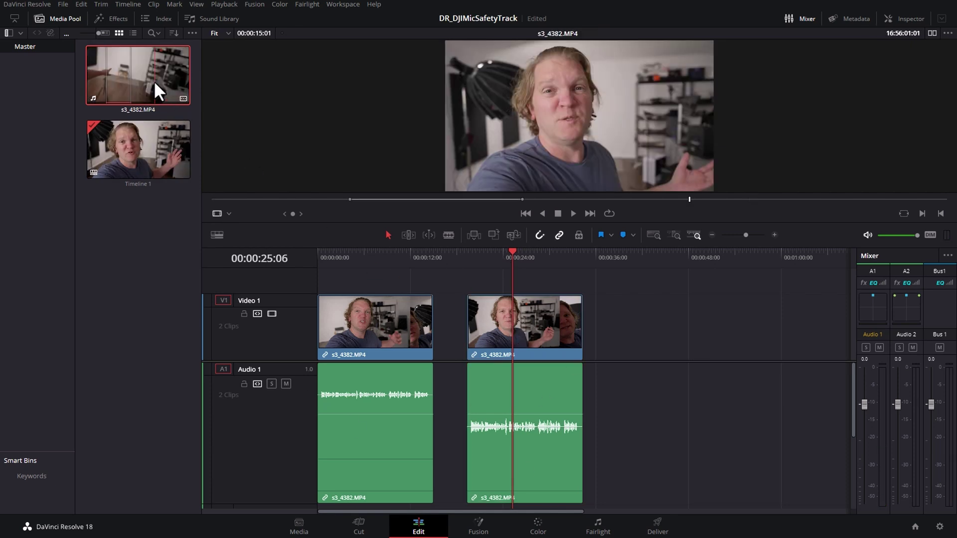
# Change the Audio 1 track back to Stereo and delete all clips from the timeline.
pyautogui.rightClick(300, 371)
pyautogui.moveTo(387, 455)
pyautogui.click(424, 468)
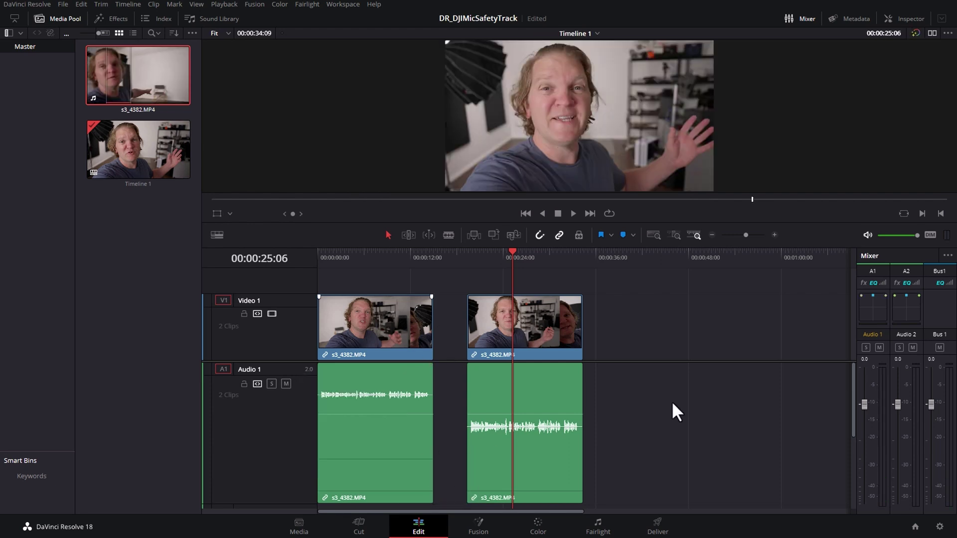
pyautogui.hotkey('ctrl', 'a')
pyautogui.press('Delete')
# Set the source clip's audio to Stereo, place it on the timeline, and show individual channels.
pyautogui.rightClick(131, 85)
pyautogui.click(366, 157)
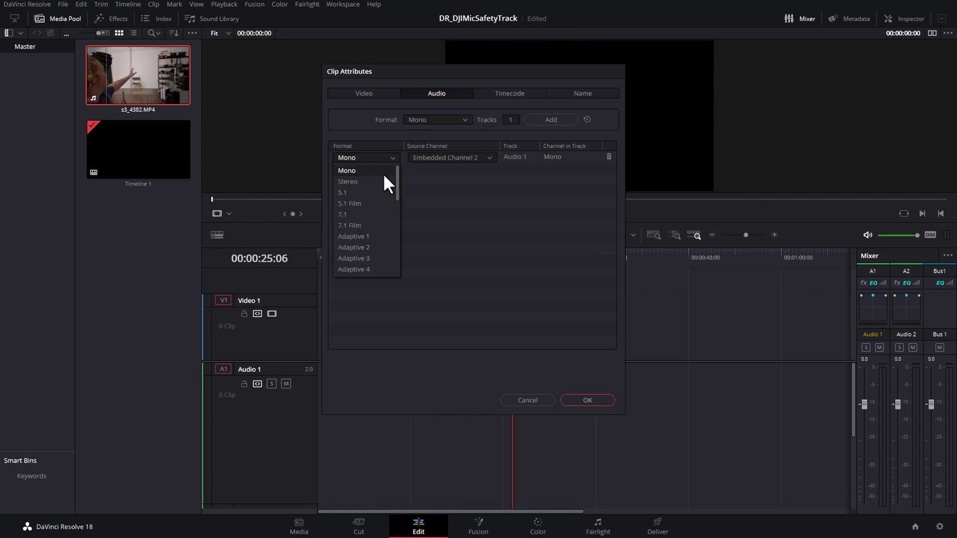
pyautogui.click(385, 182)
pyautogui.press('Return')
pyautogui.moveTo(127, 82); pyautogui.dragTo(324, 344)
pyautogui.rightClick(378, 388)
pyautogui.click(519, 369)
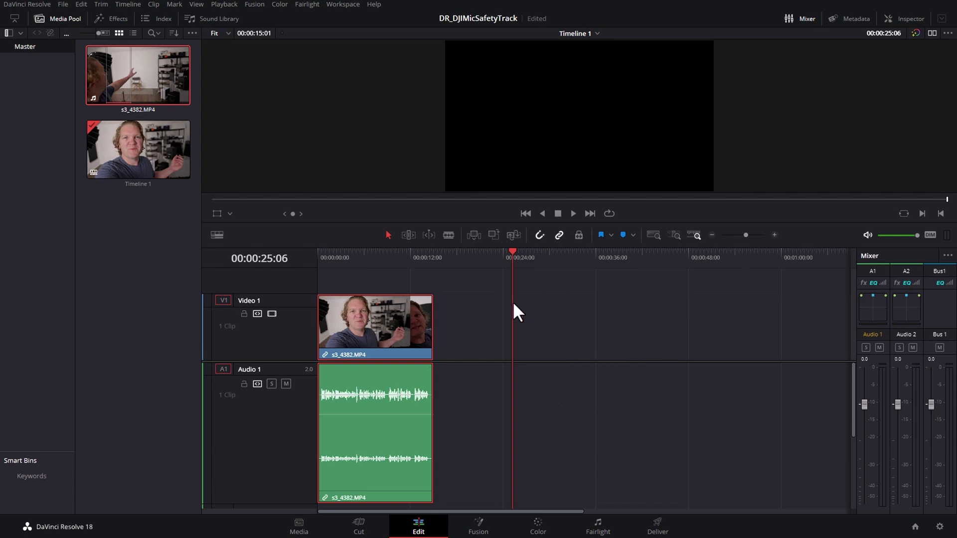
# On the Fairlight page, add a Stereo Fixer to Audio 1 and set it to Left Only.
pyautogui.click(600, 524)
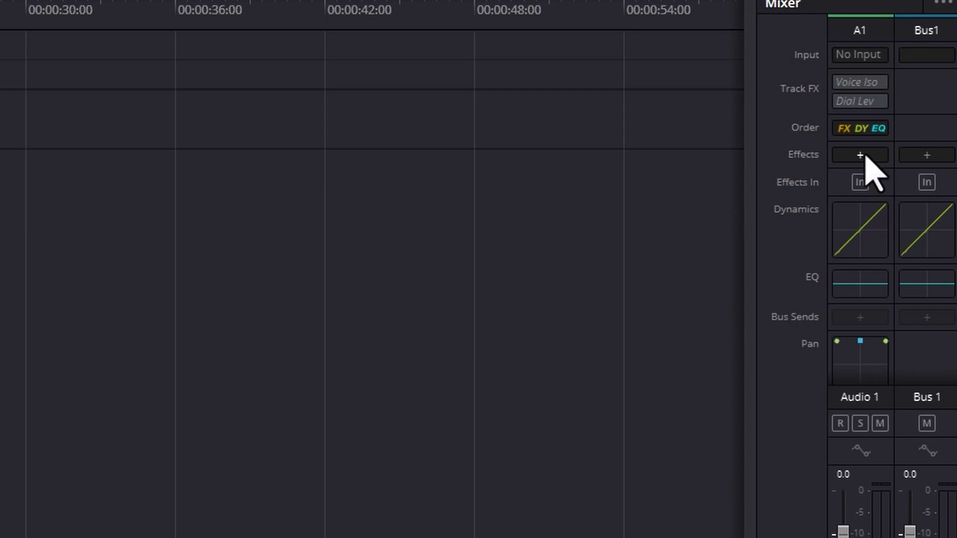
pyautogui.click(879, 156)
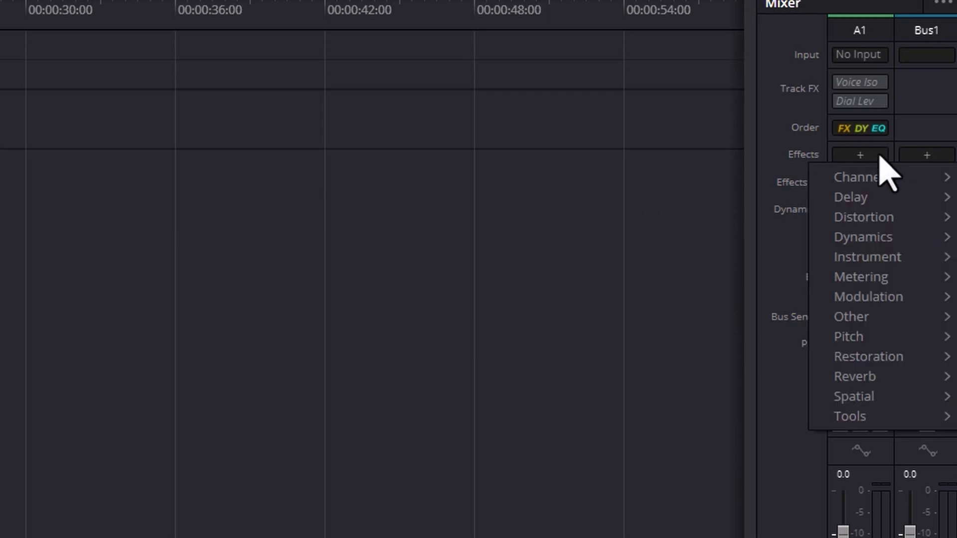
pyautogui.moveTo(892, 414)
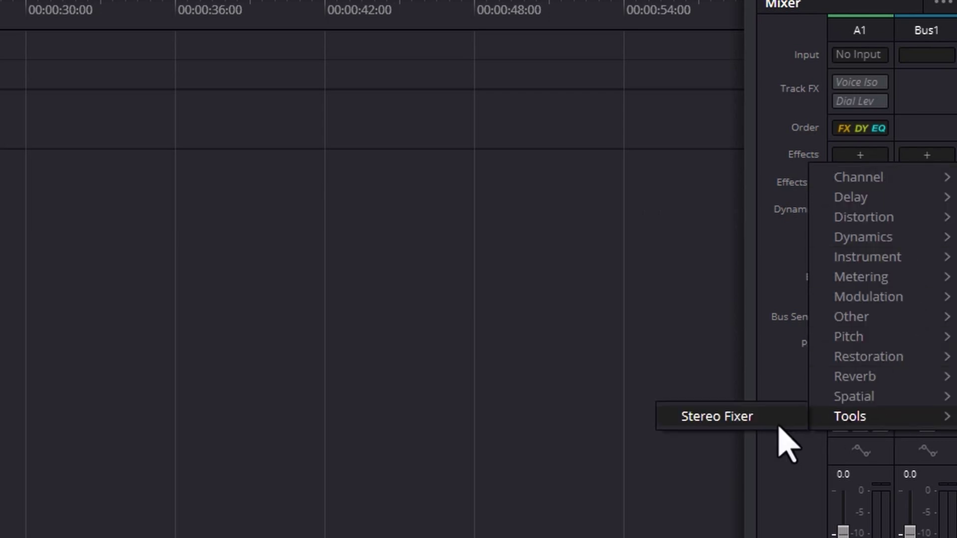
pyautogui.click(779, 423)
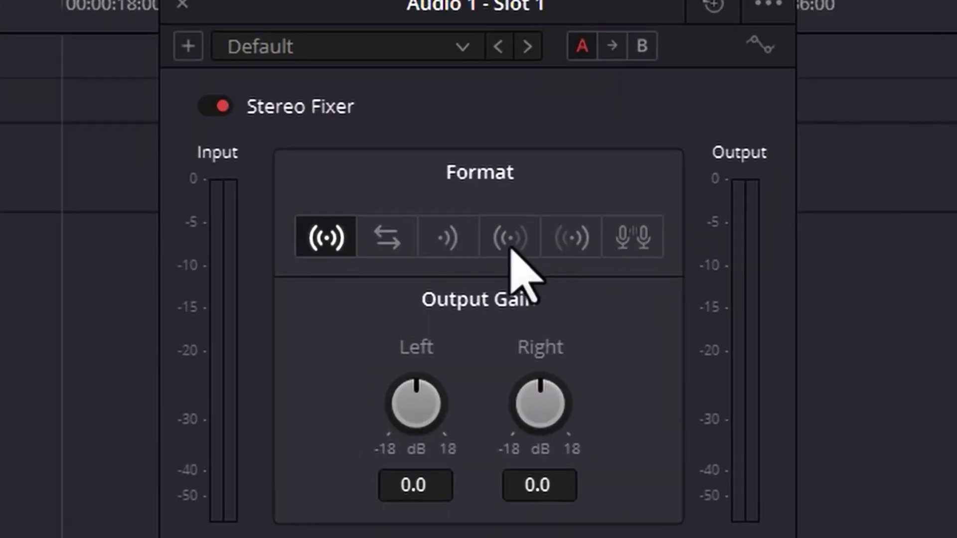
pyautogui.click(510, 248)
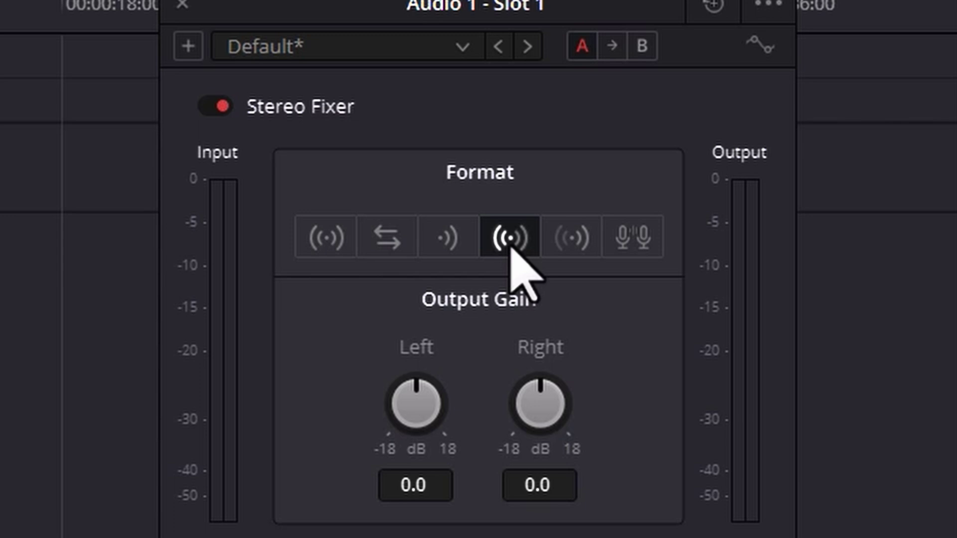
pyautogui.click(578, 239)
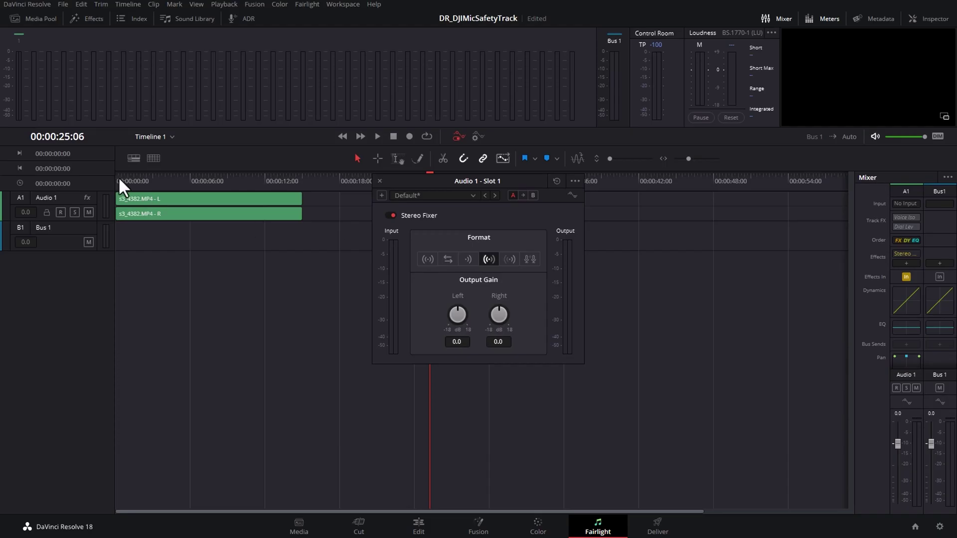
# Play the track comparing Left Only with Right Only, leaving the Stereo Fixer on Right Only.
pyautogui.click(153, 177)
pyautogui.press('space')
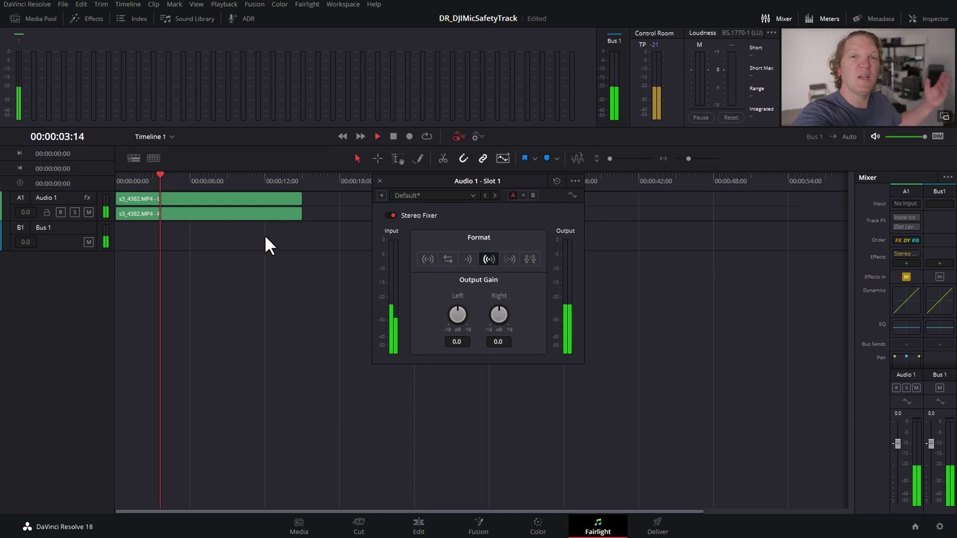
pyautogui.click(510, 257)
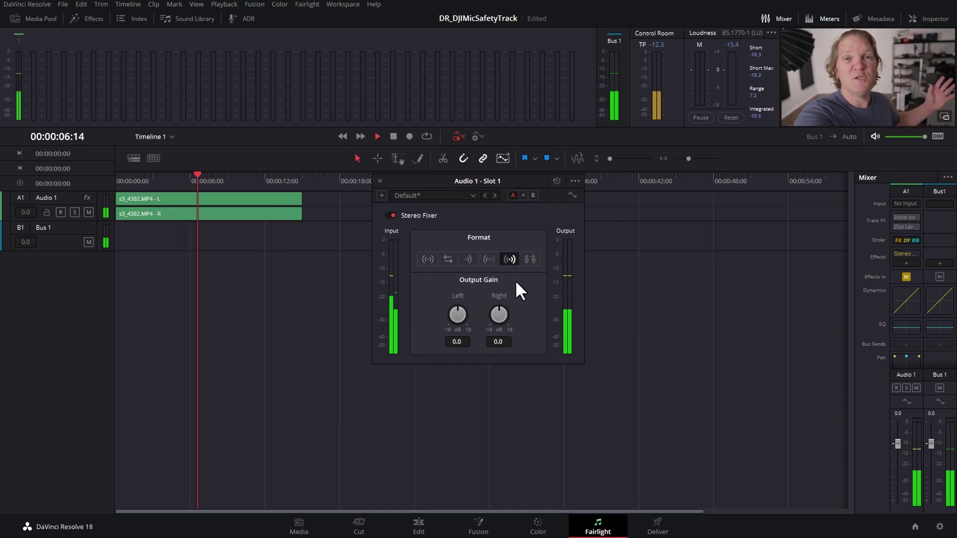
pyautogui.click(486, 259)
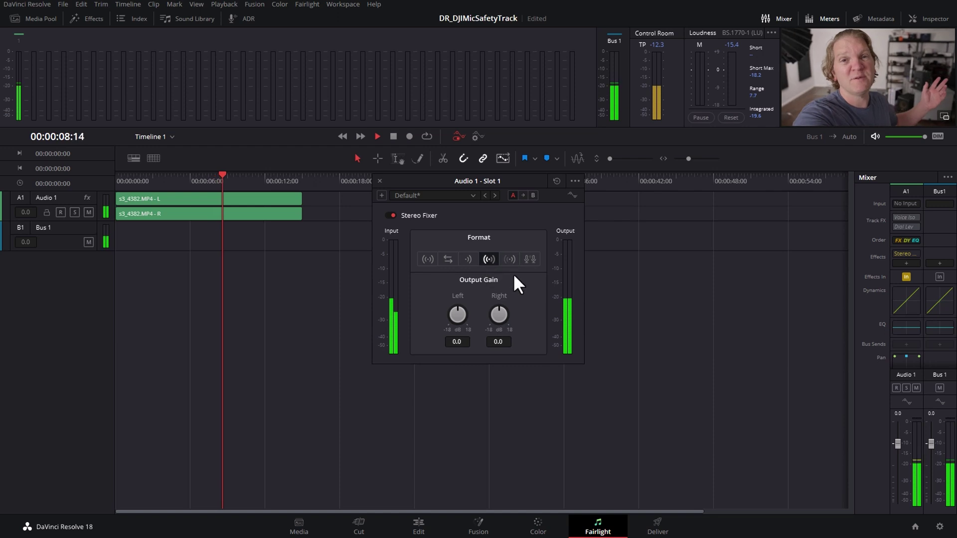
pyautogui.press('space')
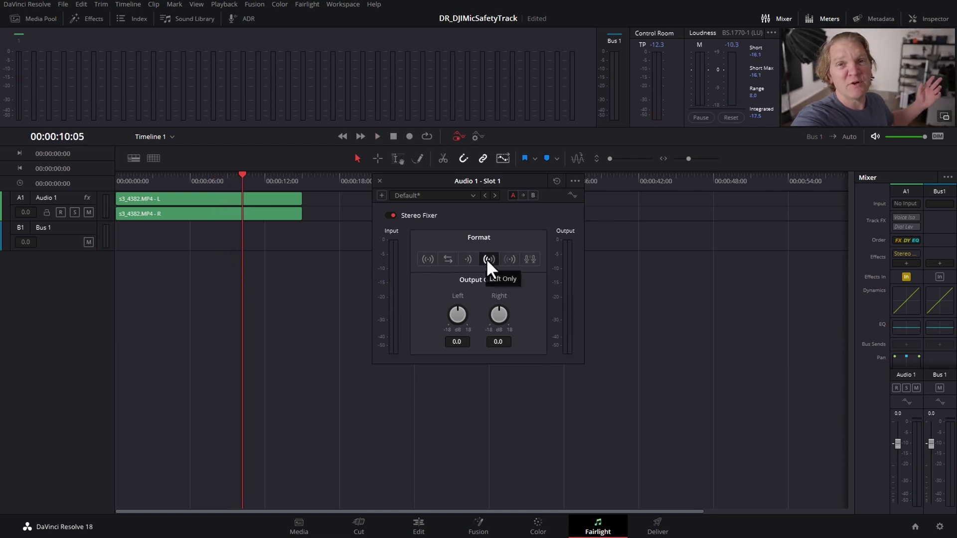
pyautogui.click(509, 258)
pyautogui.press('space')
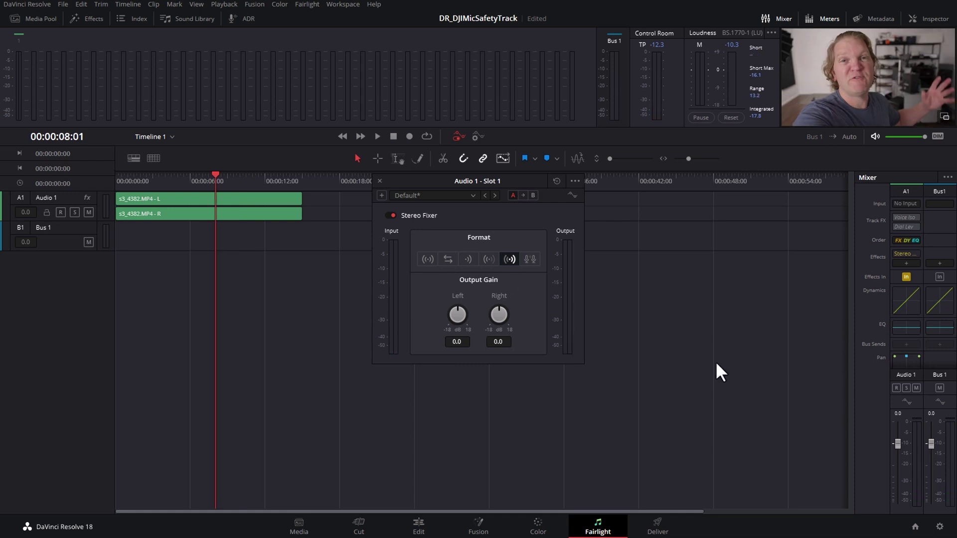
pyautogui.click(295, 5)
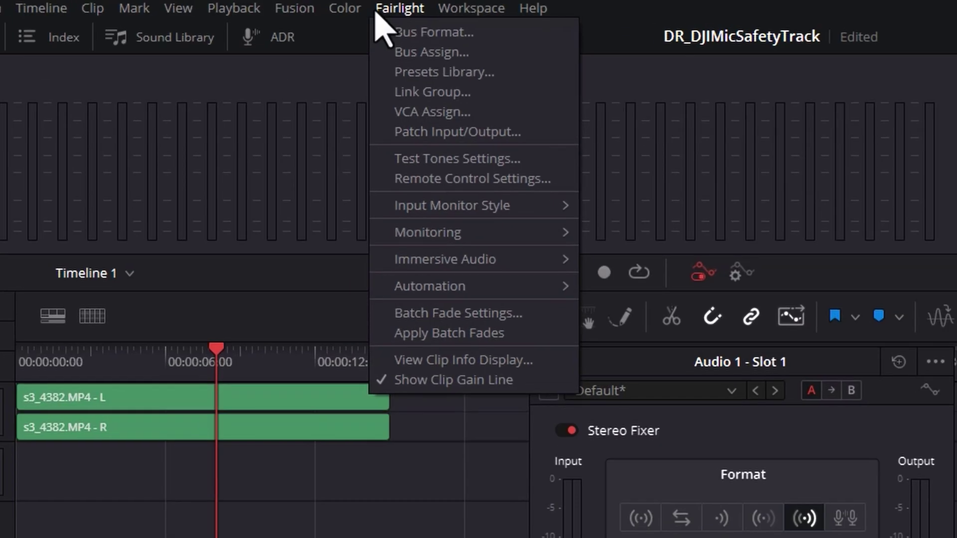
# In Bus Format, add a new mono bus and name it 'DJI Mic'.
pyautogui.click(426, 31)
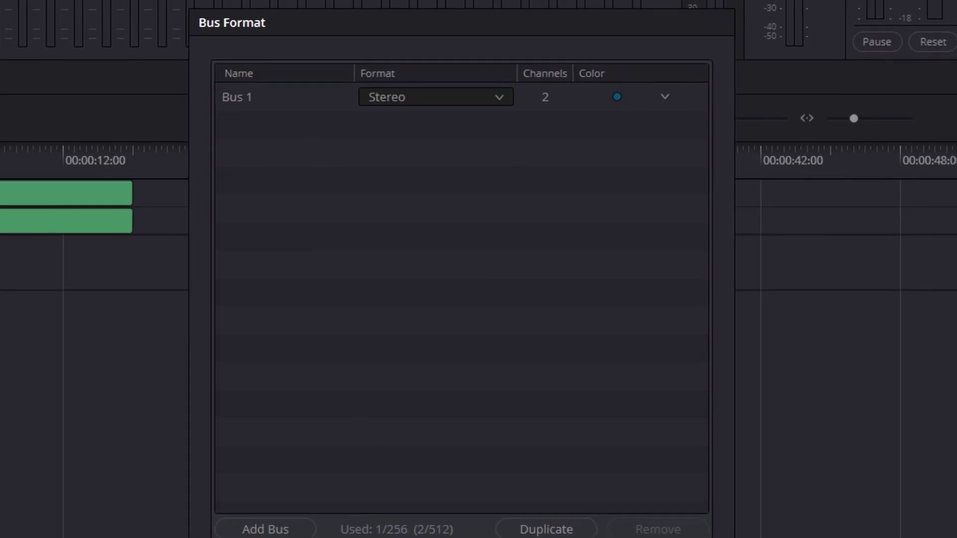
pyautogui.click(309, 509)
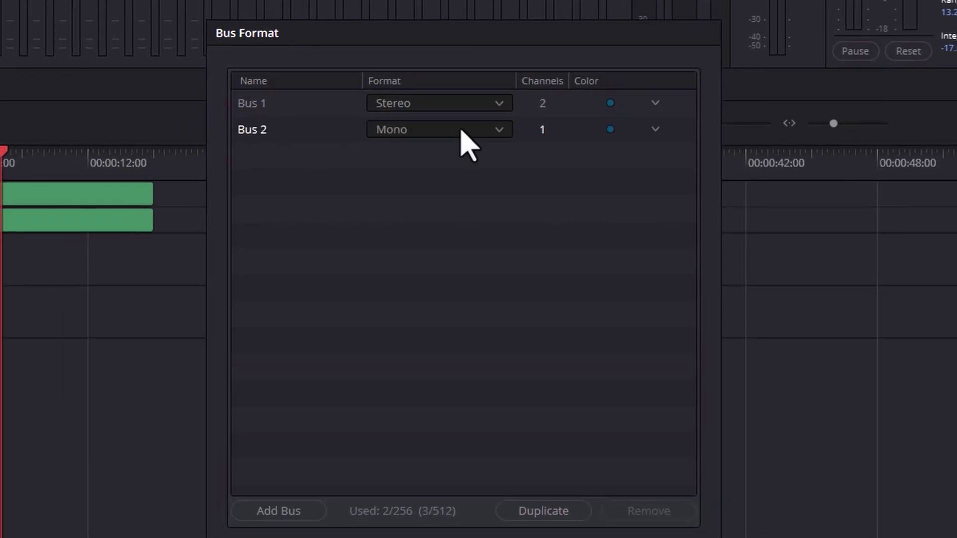
pyautogui.click(255, 129)
pyautogui.doubleClick(256, 128)
pyautogui.write('DJI Mic')
pyautogui.press('Return')
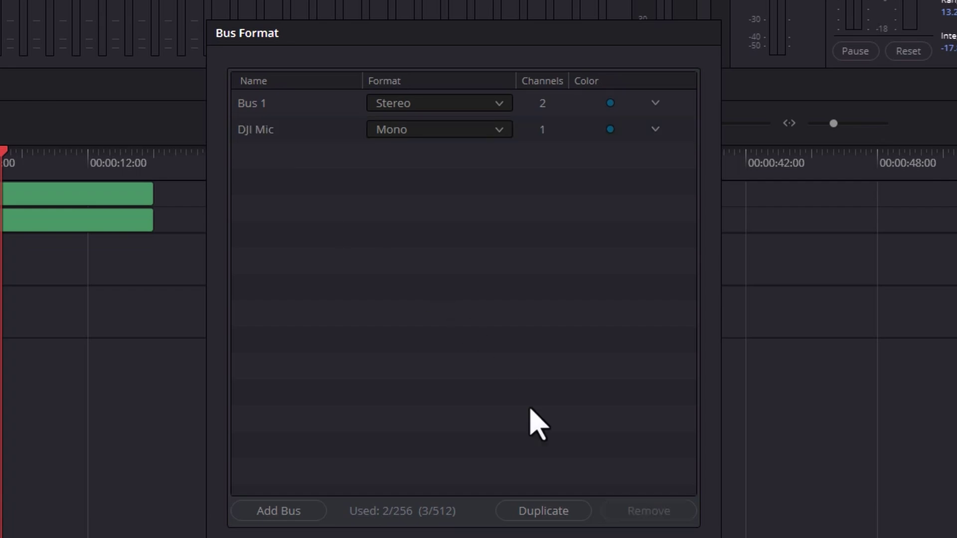
pyautogui.click(582, 409)
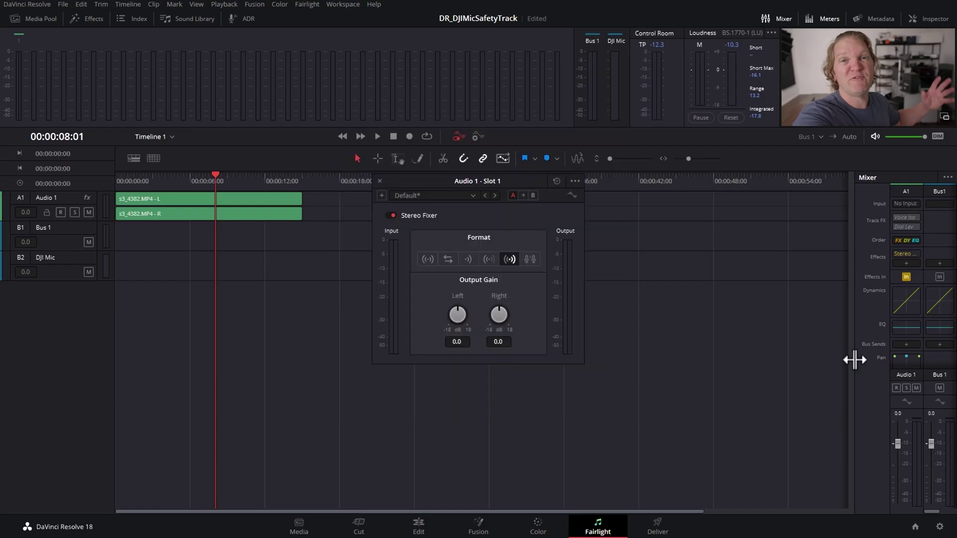
pyautogui.moveTo(854, 359); pyautogui.dragTo(677, 354)
# Remove Audio 1's Bus 1 output and add a send to DJI Mic at 0 dB.
pyautogui.click(827, 16)
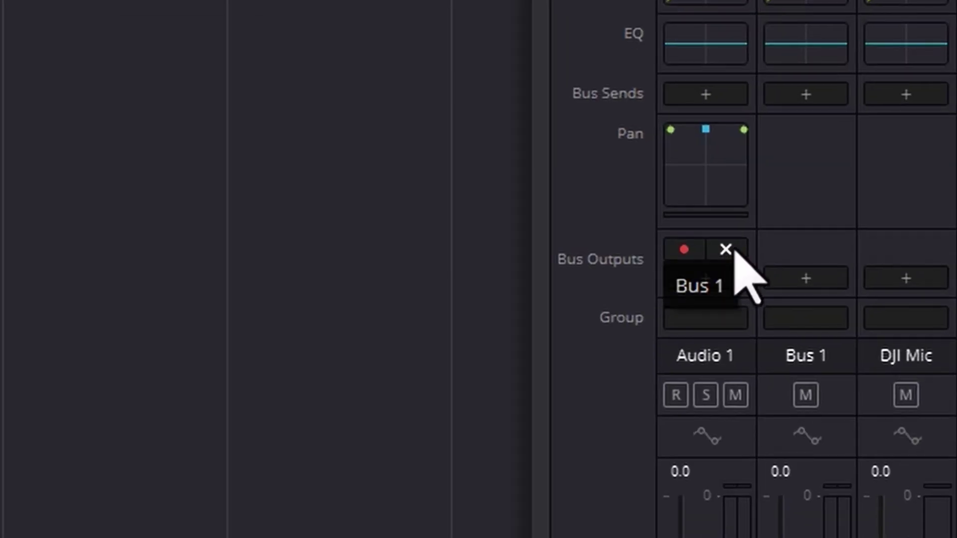
pyautogui.click(726, 249)
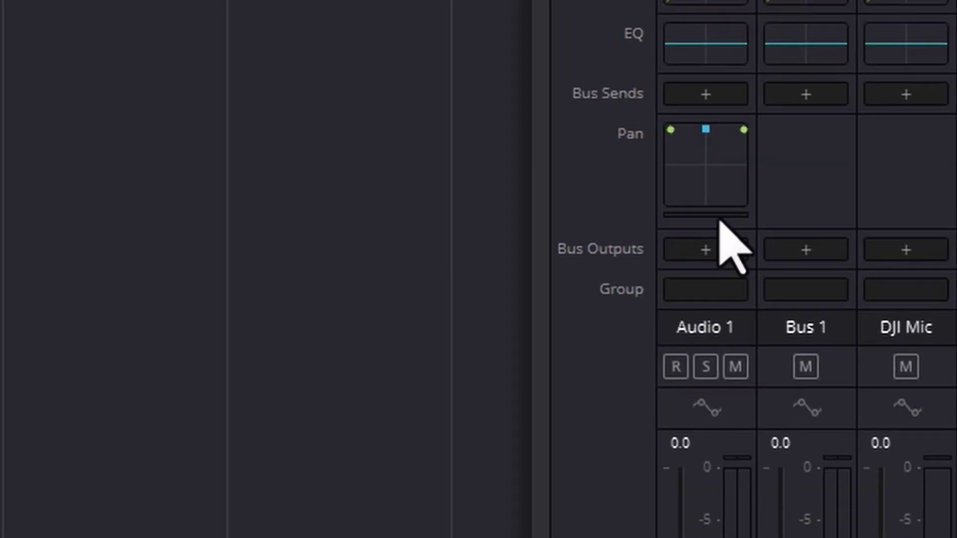
pyautogui.click(714, 100)
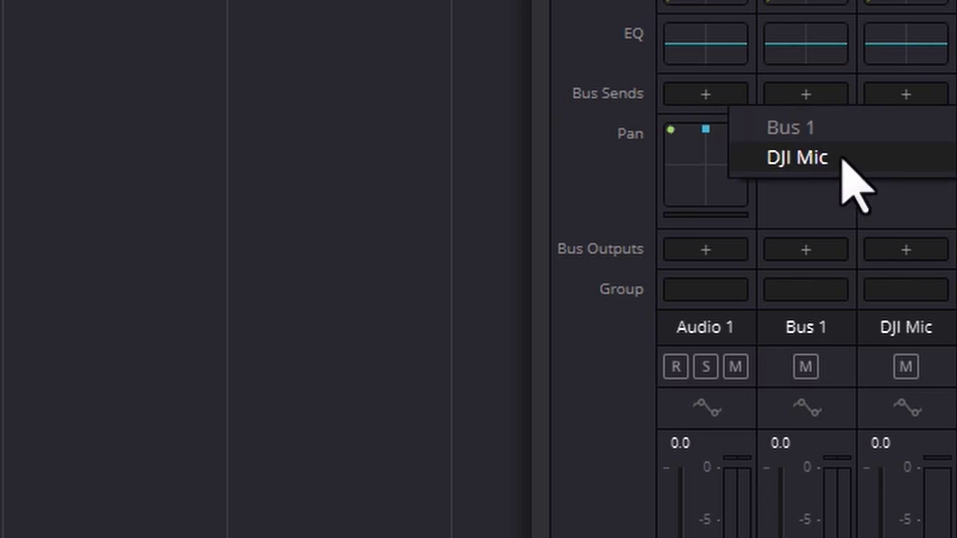
pyautogui.click(842, 159)
pyautogui.moveTo(703, 103)
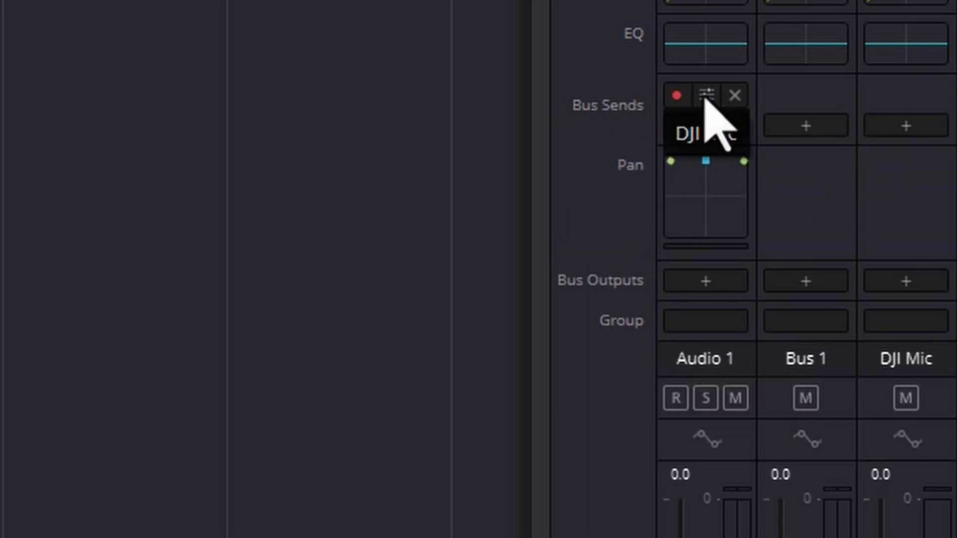
pyautogui.click(706, 94)
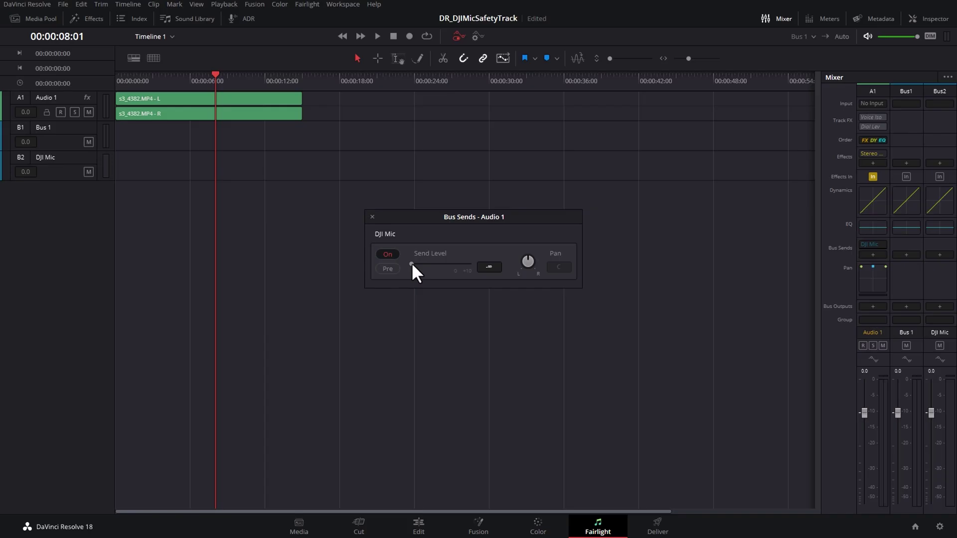
pyautogui.doubleClick(412, 264)
pyautogui.click(372, 217)
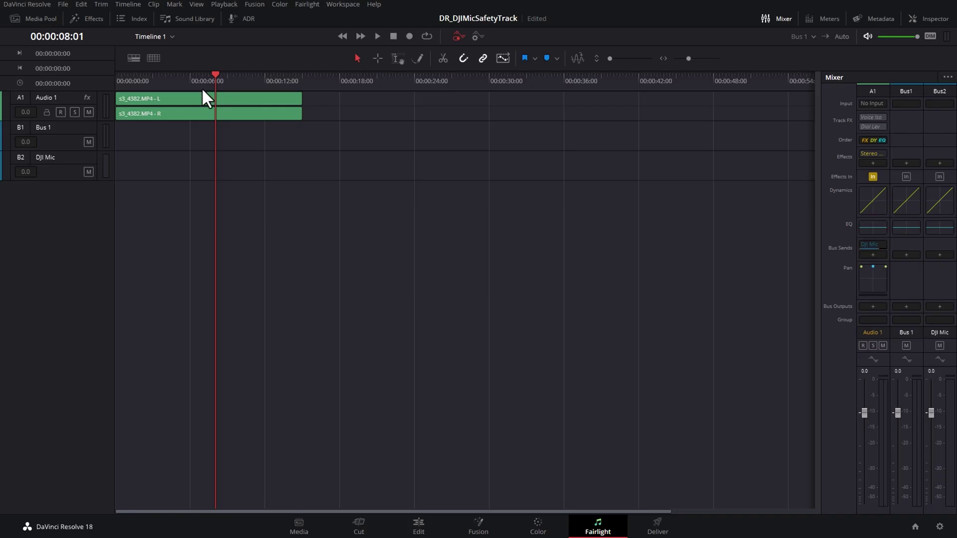
# Send the DJI Mic bus output to Bus 1, then play from about 5 seconds to check the meters.
pyautogui.click(145, 77)
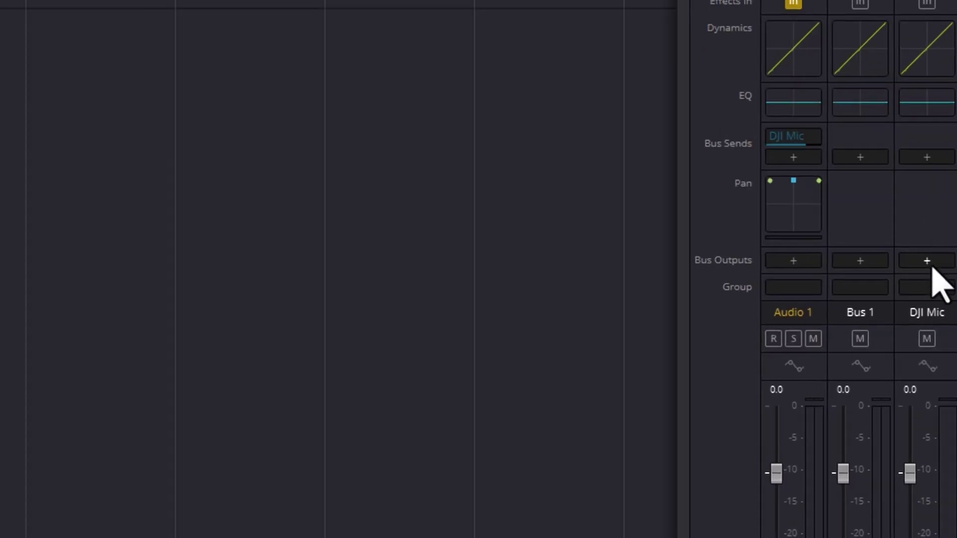
pyautogui.click(928, 262)
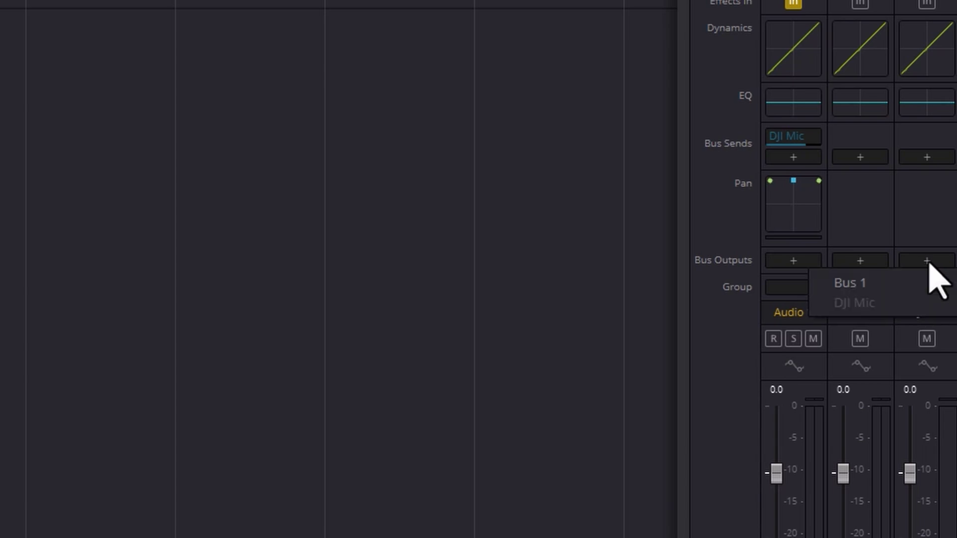
pyautogui.click(922, 287)
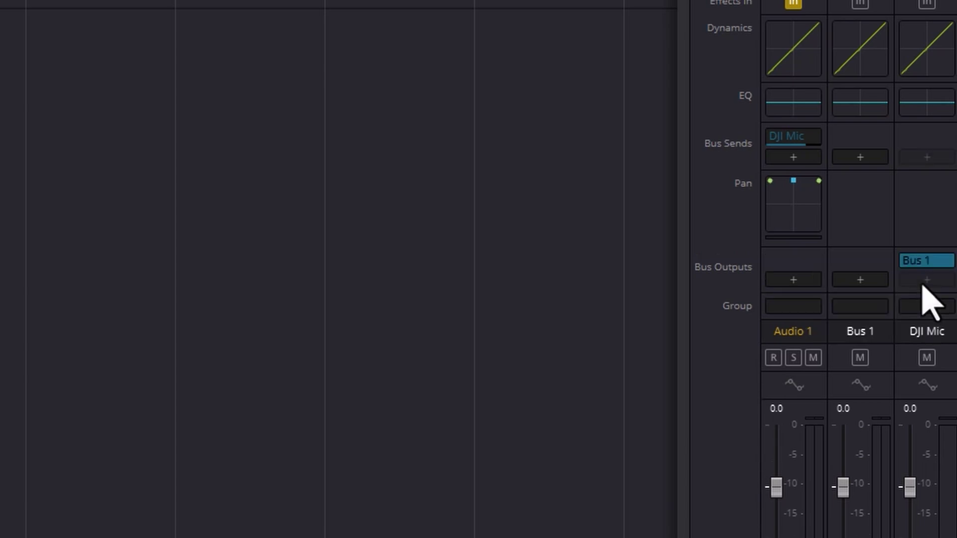
pyautogui.click(181, 80)
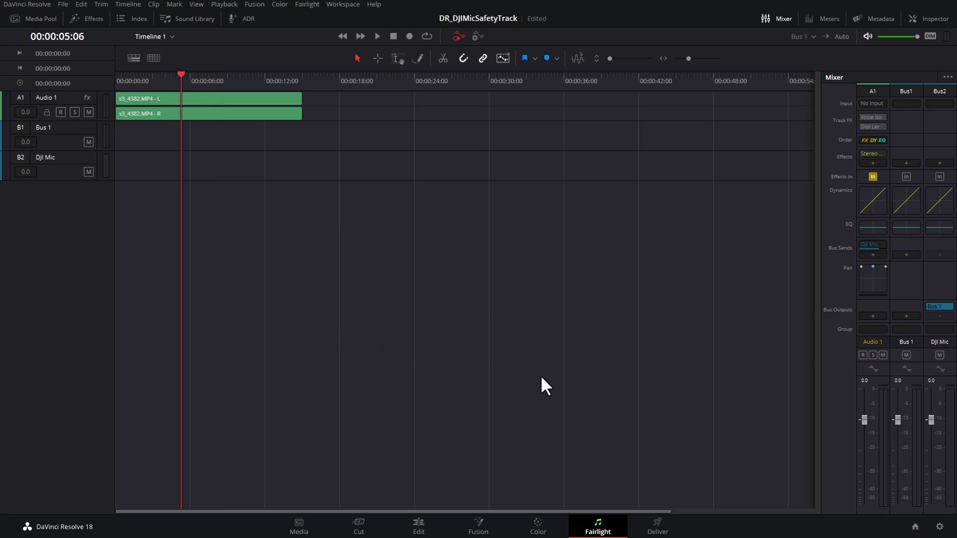
pyautogui.press('space')
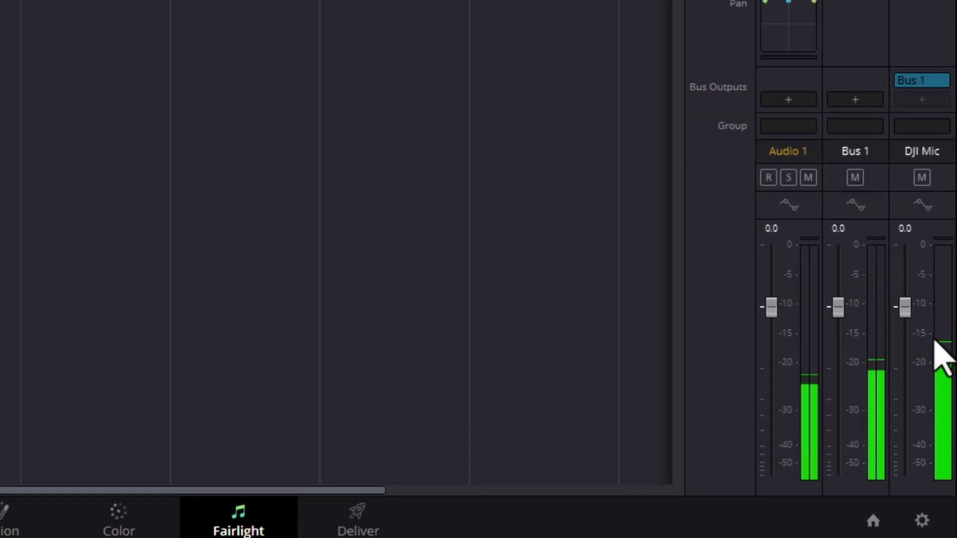